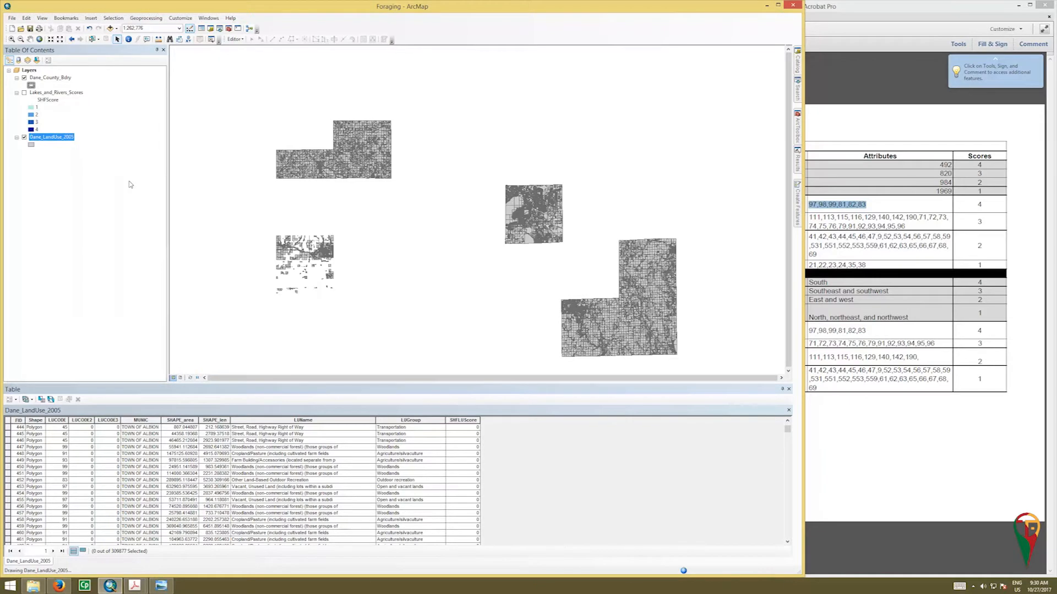
- Compare with the suitability table, then open Select By Attributes and set its layer to Dane_LandUse_2005
left_click(865, 10)
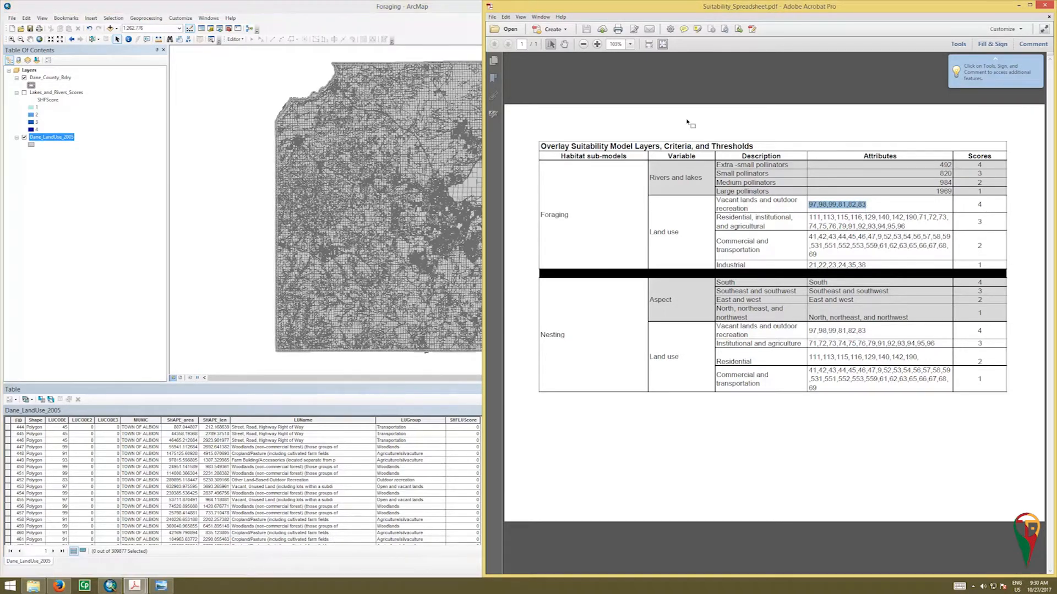
left_click(438, 18)
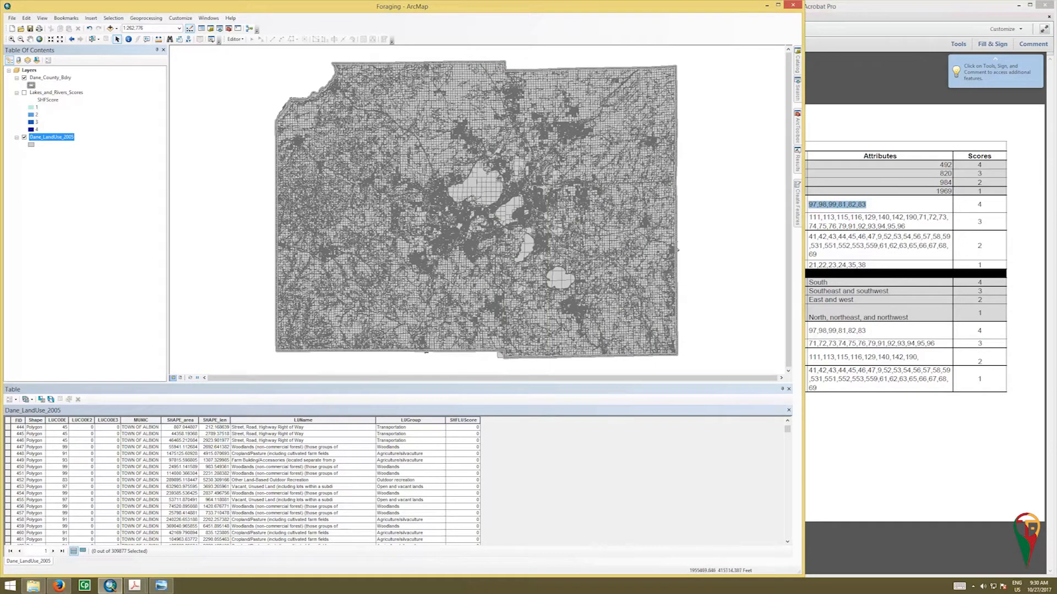
left_click(113, 18)
left_click(127, 28)
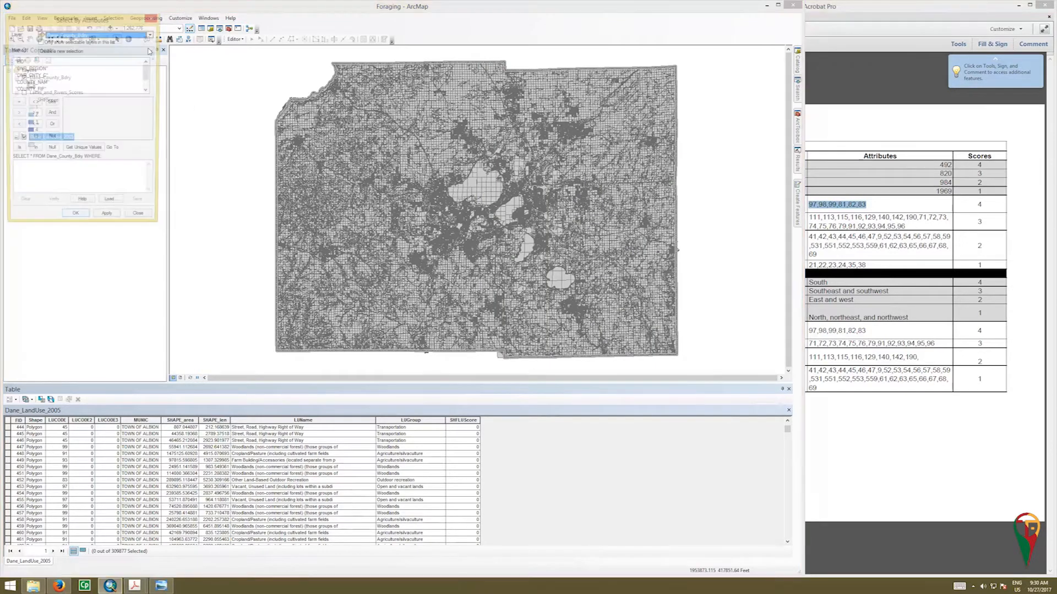
left_click_drag(115, 23, 330, 115)
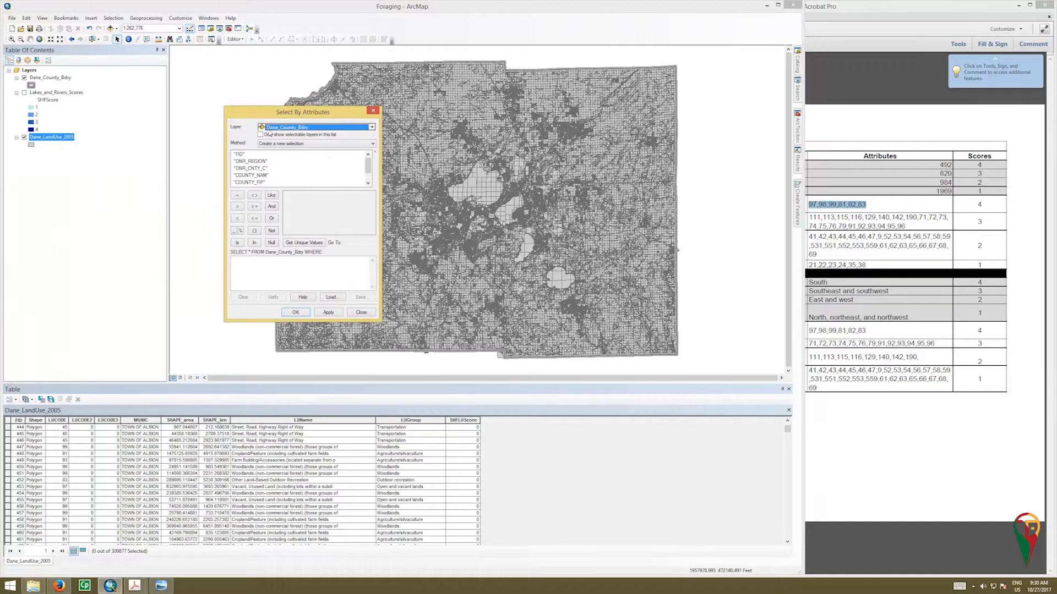
left_click(372, 127)
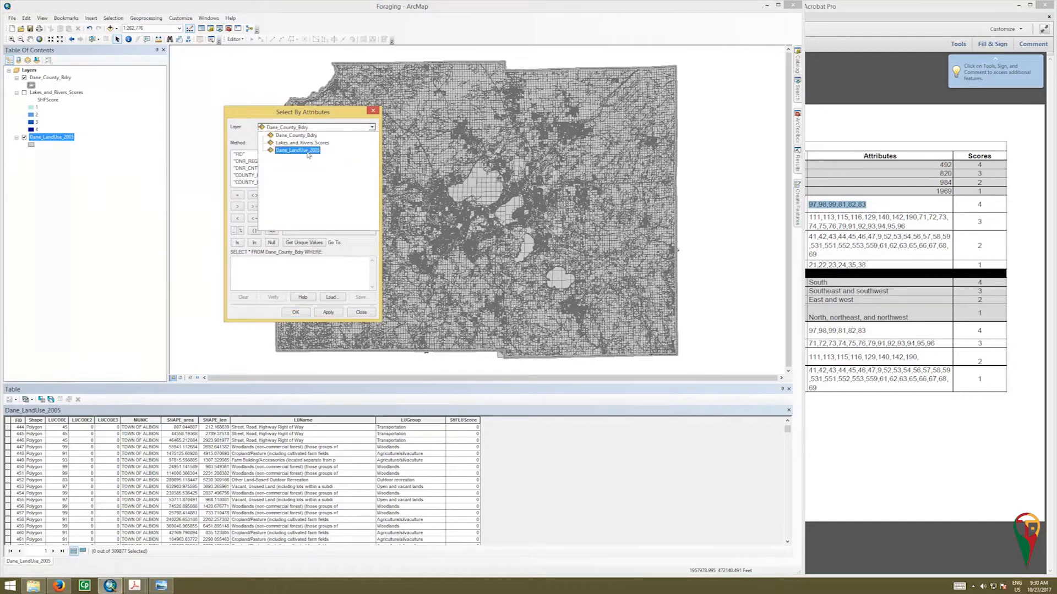
left_click(308, 152)
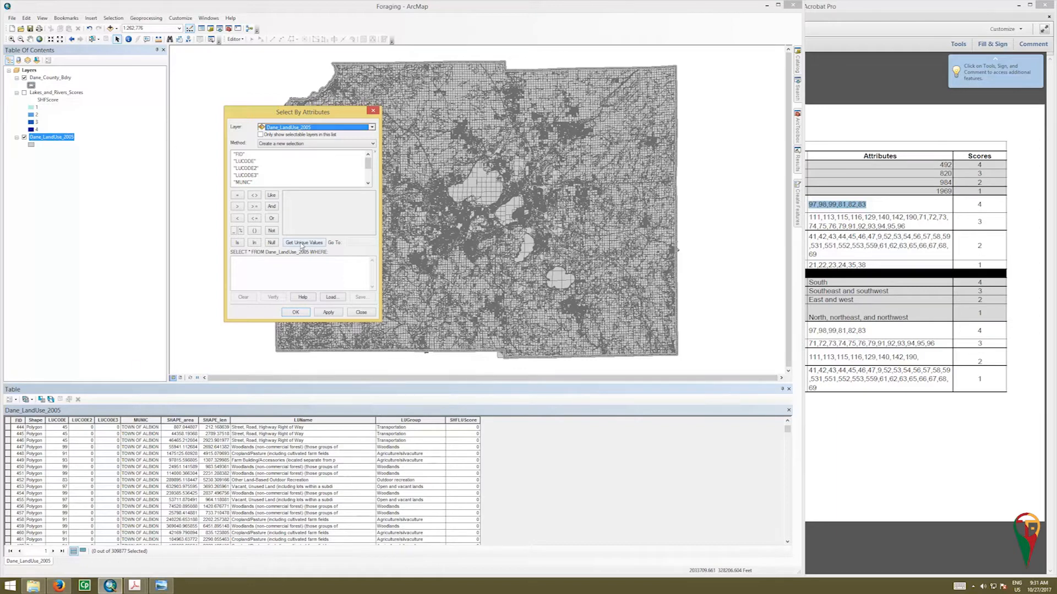
- Build a query selecting LUCODE 97, 98, 99, 81, 82 or 83 joined with or, and apply it
double_click(245, 162)
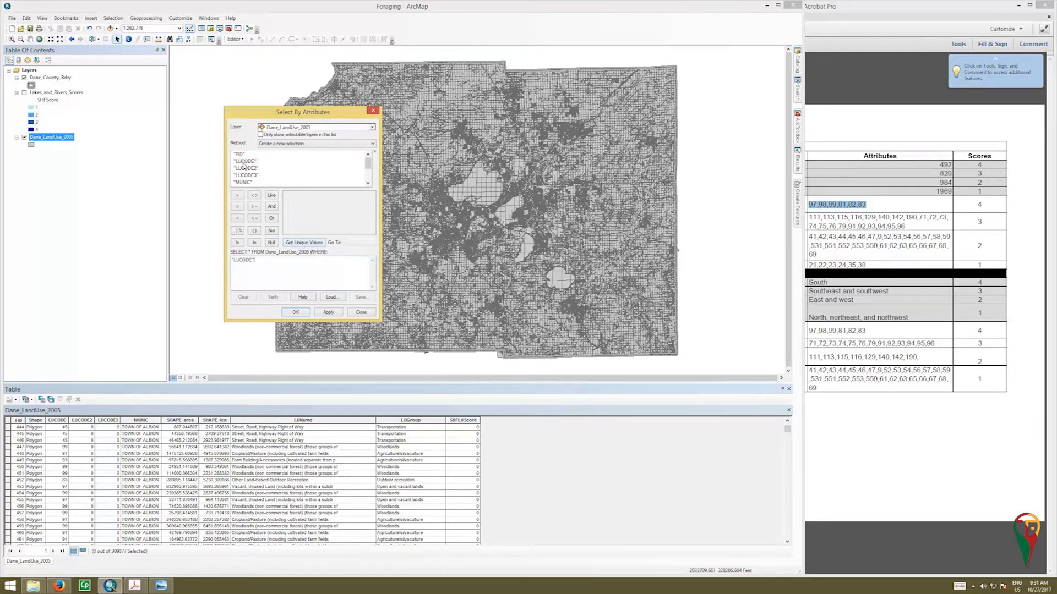
left_click(237, 195)
double_click(251, 163)
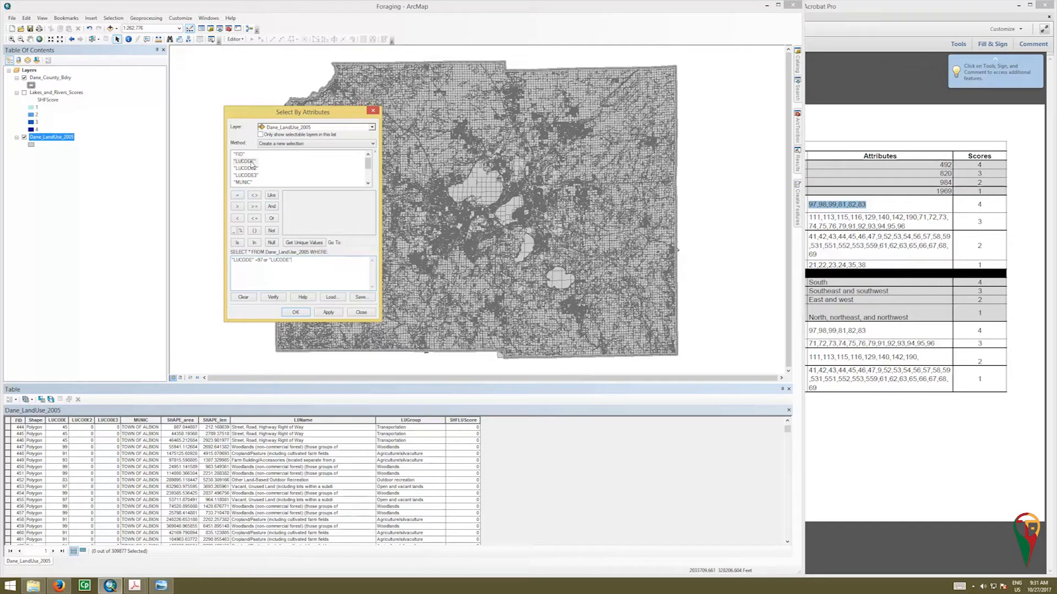
type("98or")
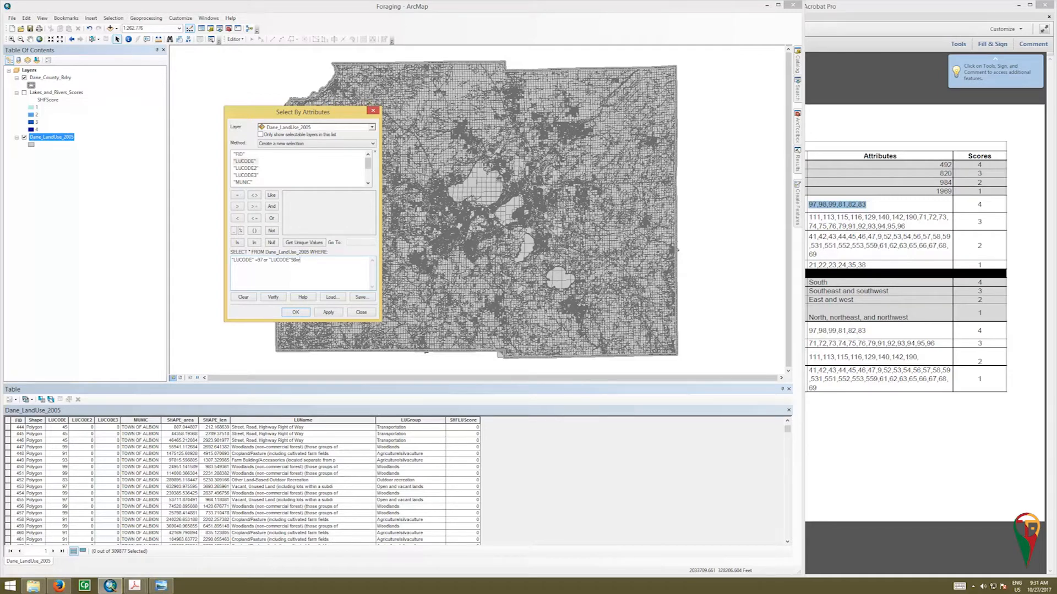
double_click(254, 162)
type("9")
type("99")
double_click(246, 161)
type("=81 or")
double_click(248, 162)
type("82or")
left_click_drag(231, 265, 266, 270)
double_click(251, 162)
double_click(242, 161)
left_click(329, 312)
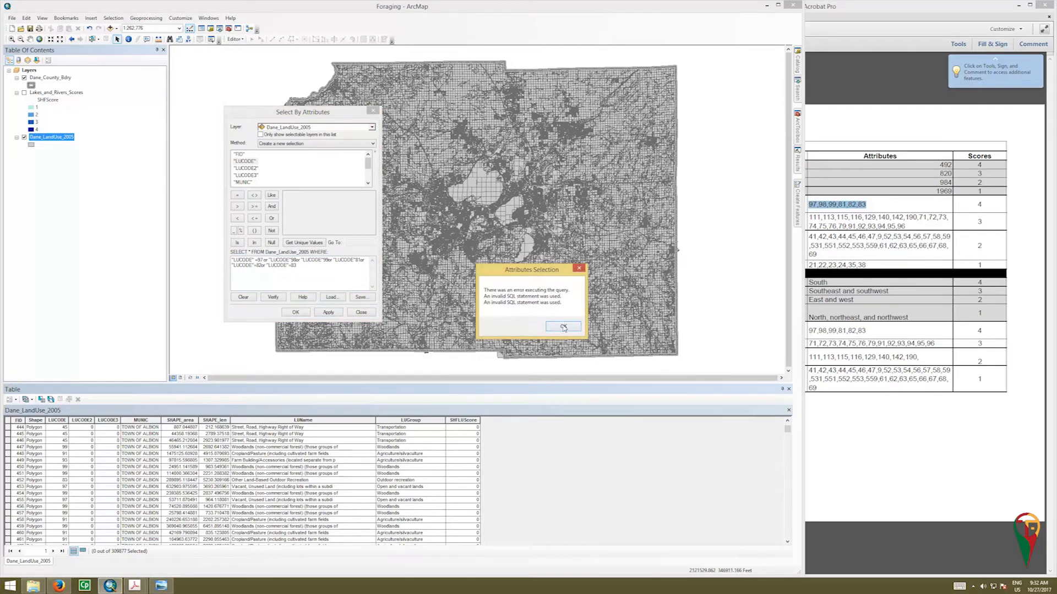
- Add the missing equals signs to the LUCODE query, remove the stray trailing character and reapply the selection
left_click(564, 328)
left_click(262, 259)
left_click(295, 259)
left_click(330, 259)
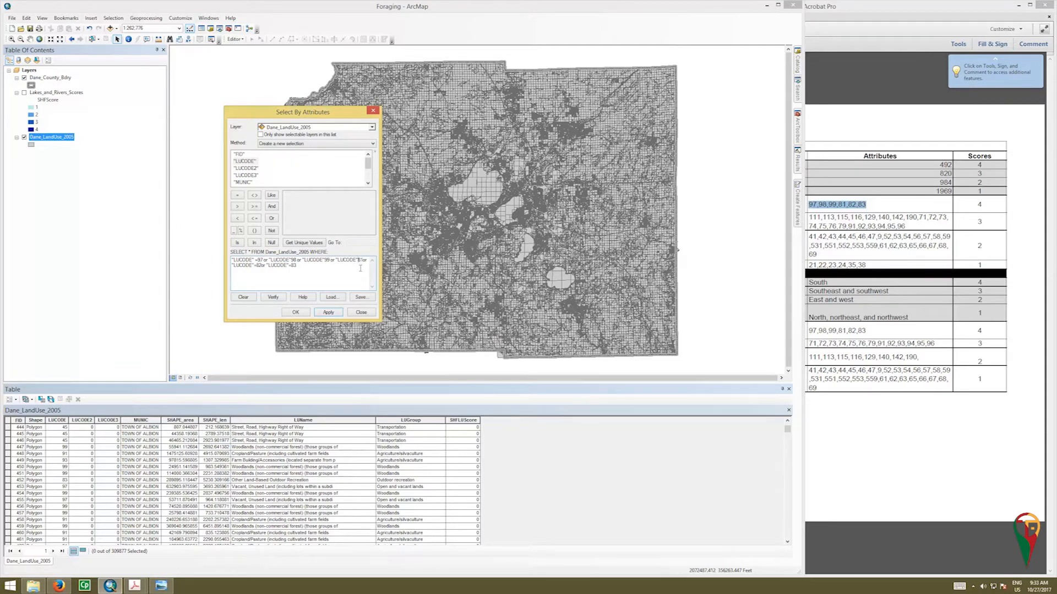
type("=")
left_click(298, 265)
left_click(329, 313)
type("1")
type("=")
left_click(327, 261)
type("=")
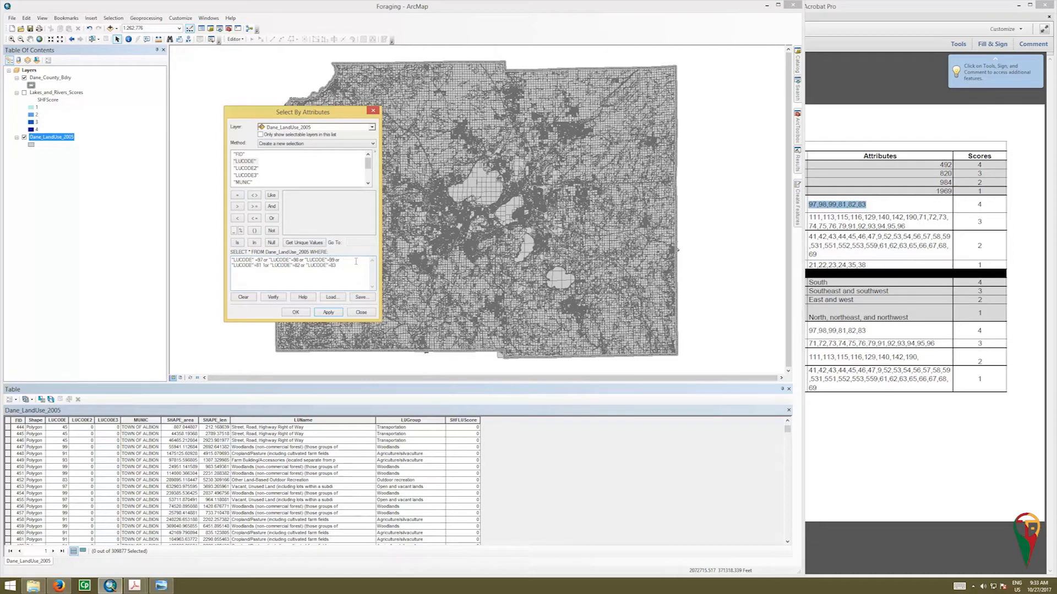
left_click(334, 313)
left_click(562, 326)
key("BackSpace")
left_click(332, 311)
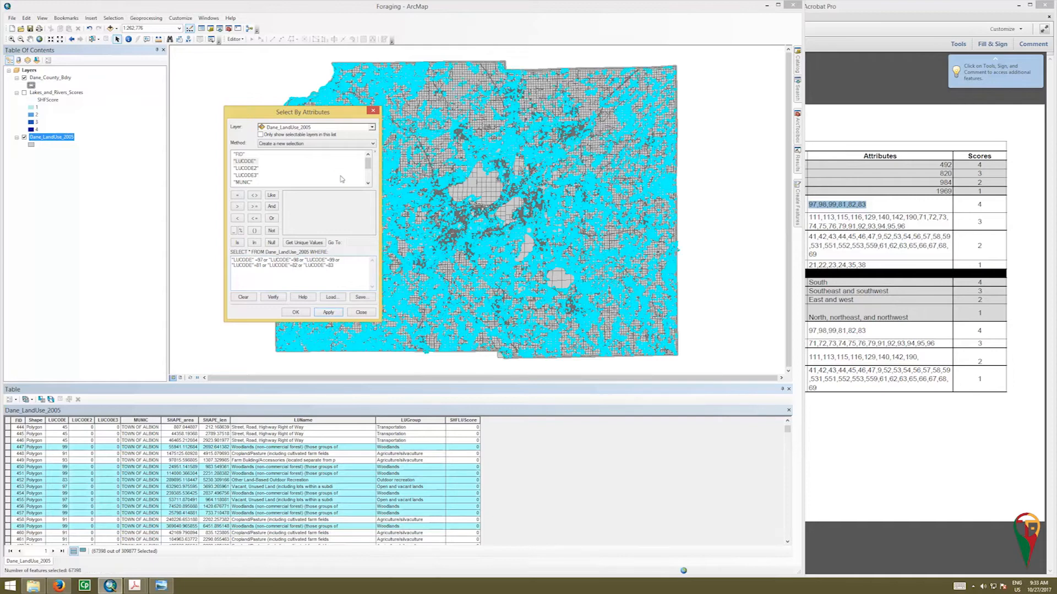
- Close the Select By Attributes dialog and show only the selected records in the table
left_click_drag(321, 116, 198, 131)
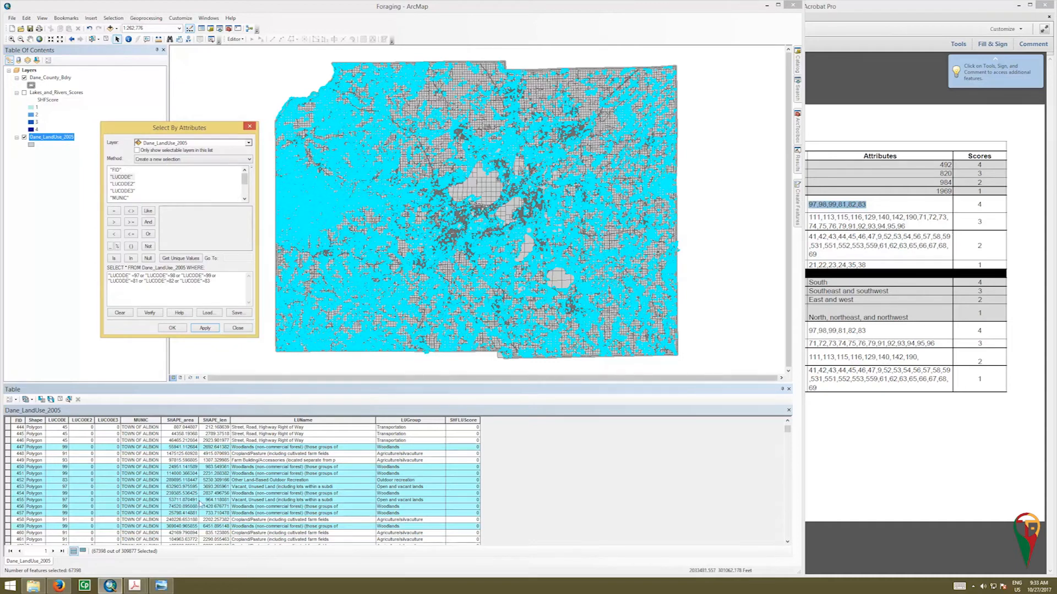
left_click(175, 328)
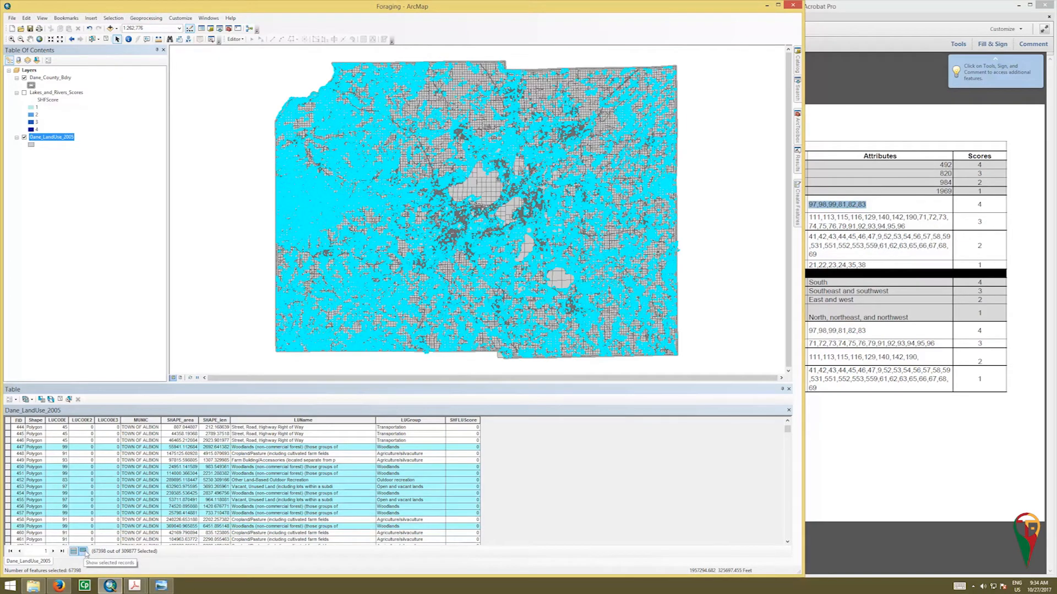
left_click(84, 551)
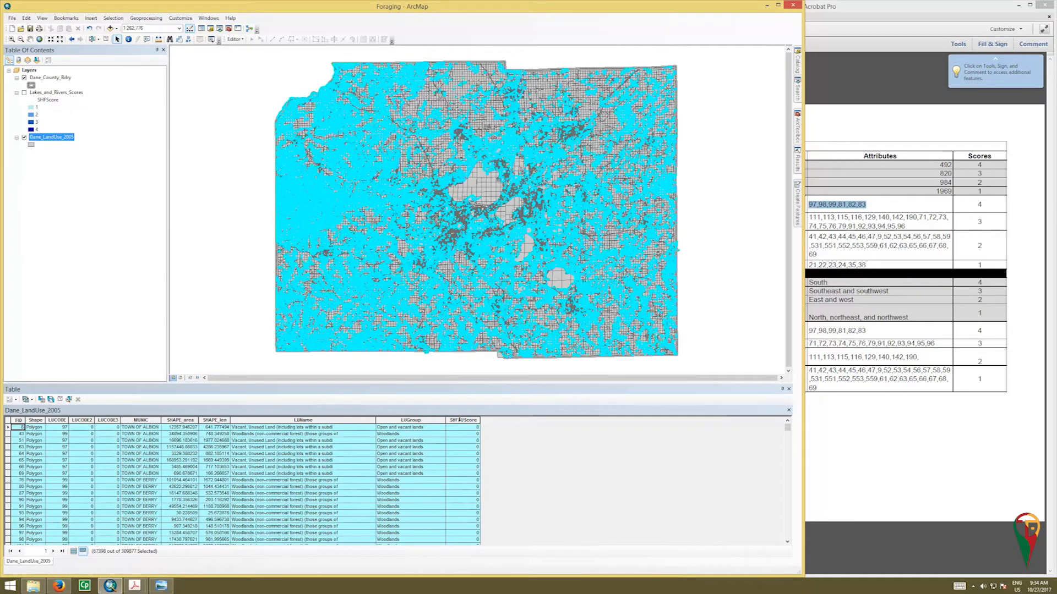
- Calculate the SHFLUScore field as 4 for the selected records, continuing outside an edit session
left_click(467, 420)
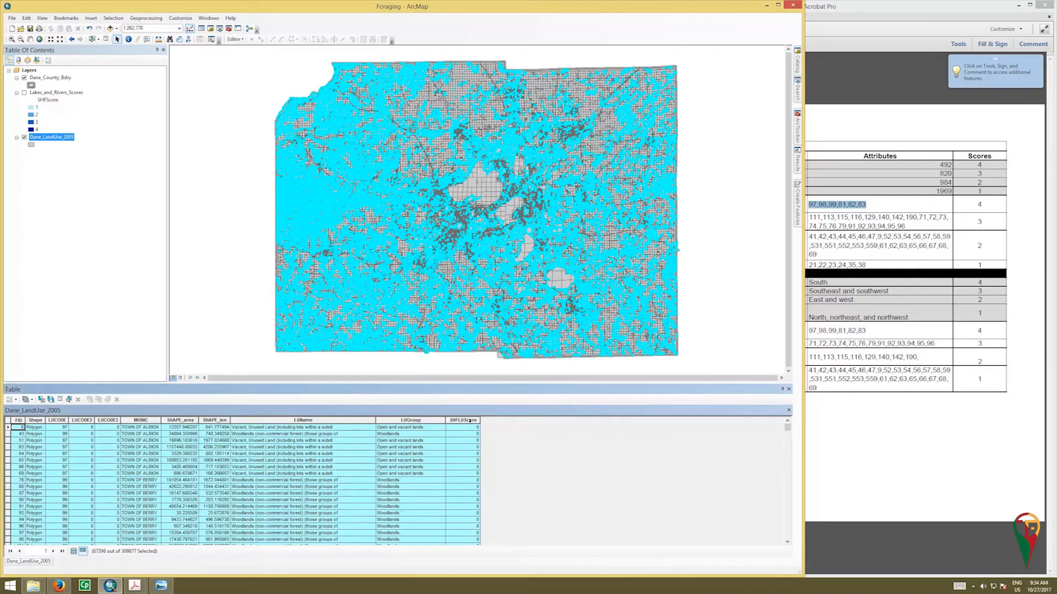
right_click(472, 420)
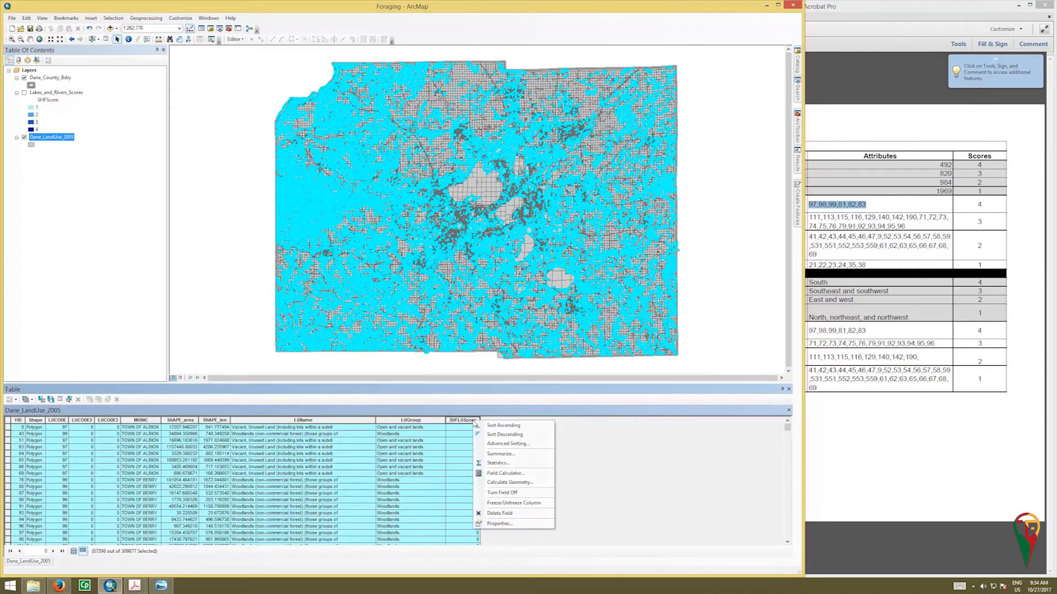
left_click(498, 476)
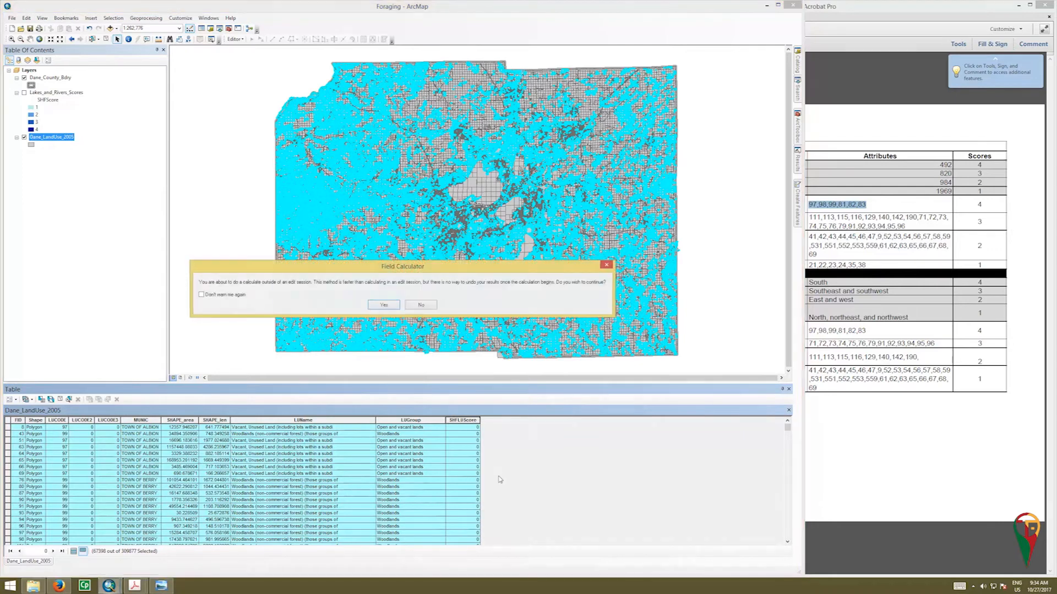
left_click(394, 307)
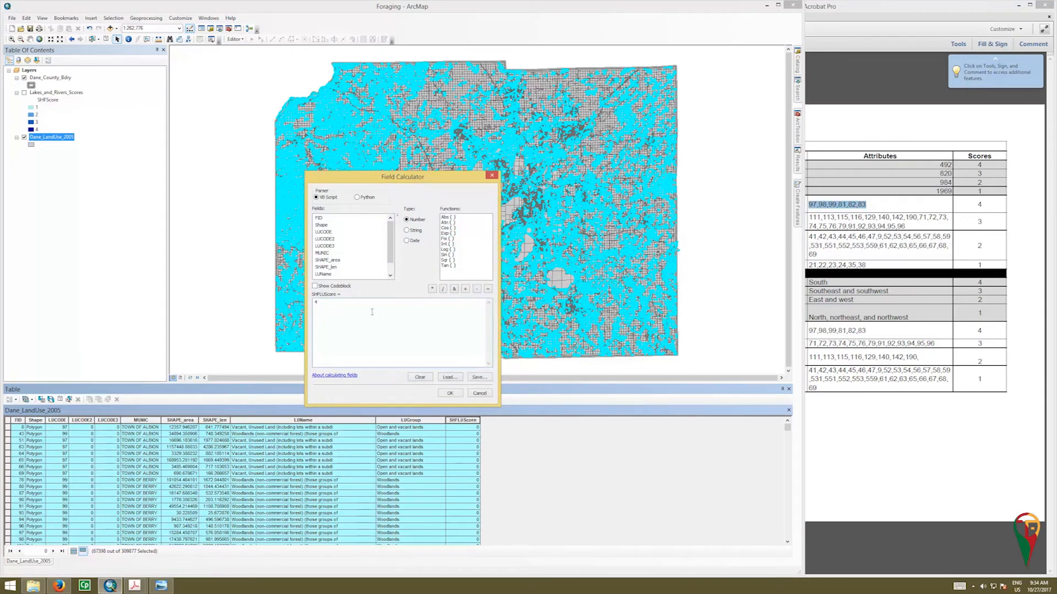
left_click(450, 394)
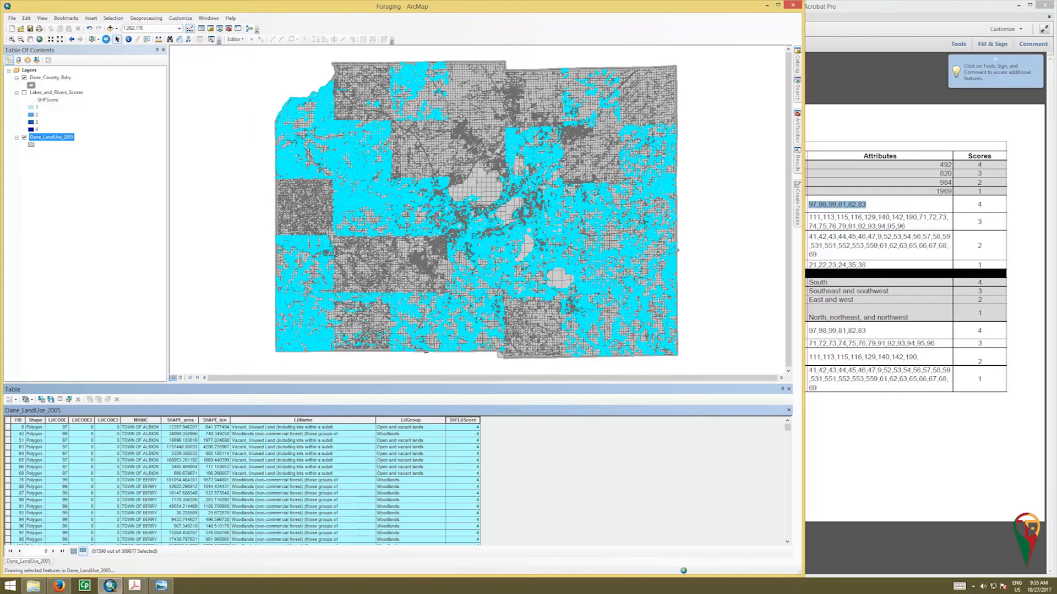
- Clear the selected features and switch the table between all records and selected records
left_click(106, 40)
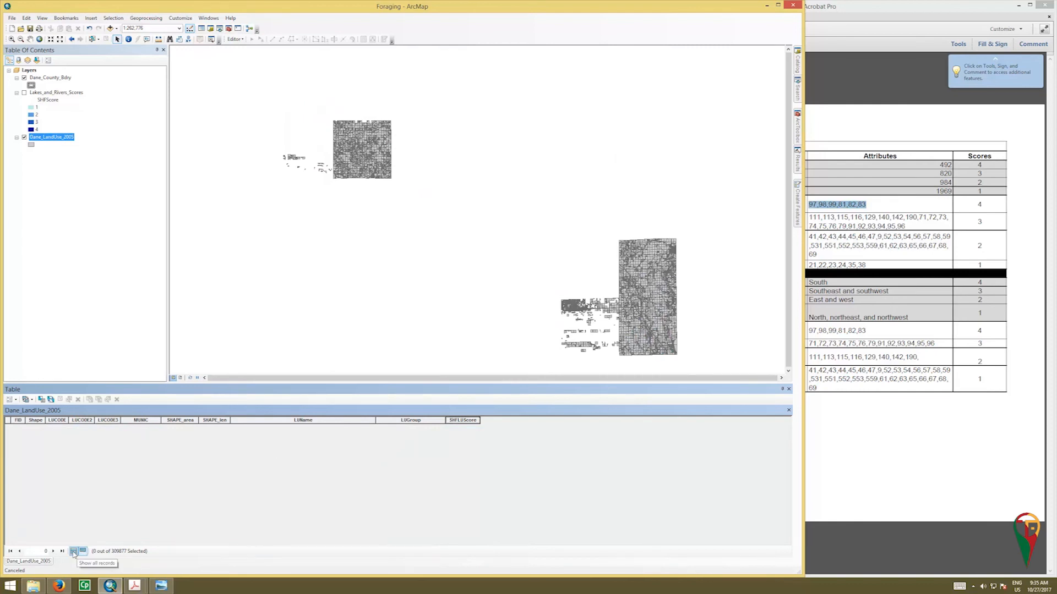
left_click(74, 552)
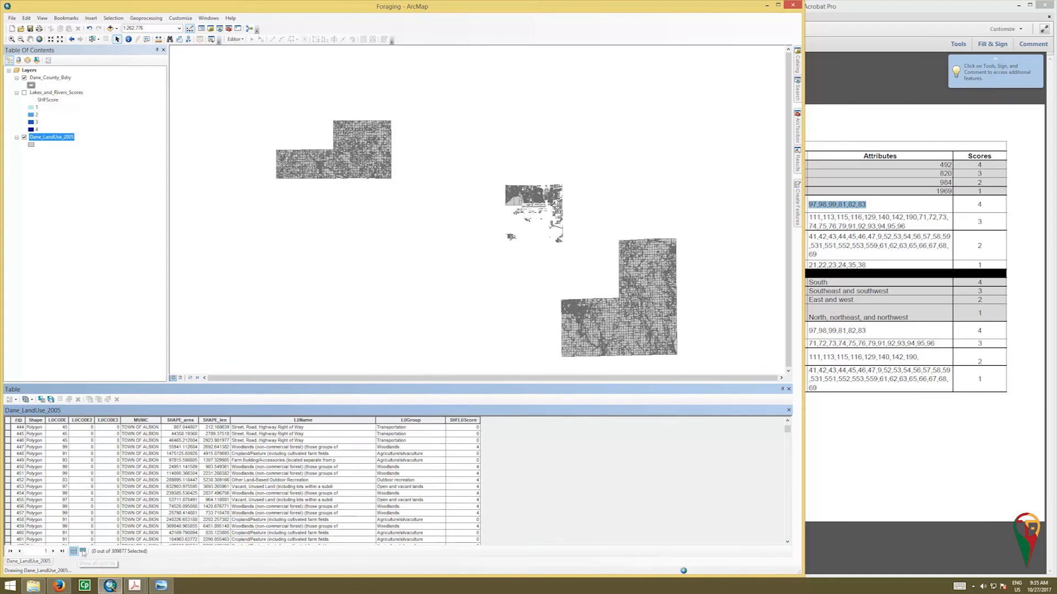
left_click(83, 551)
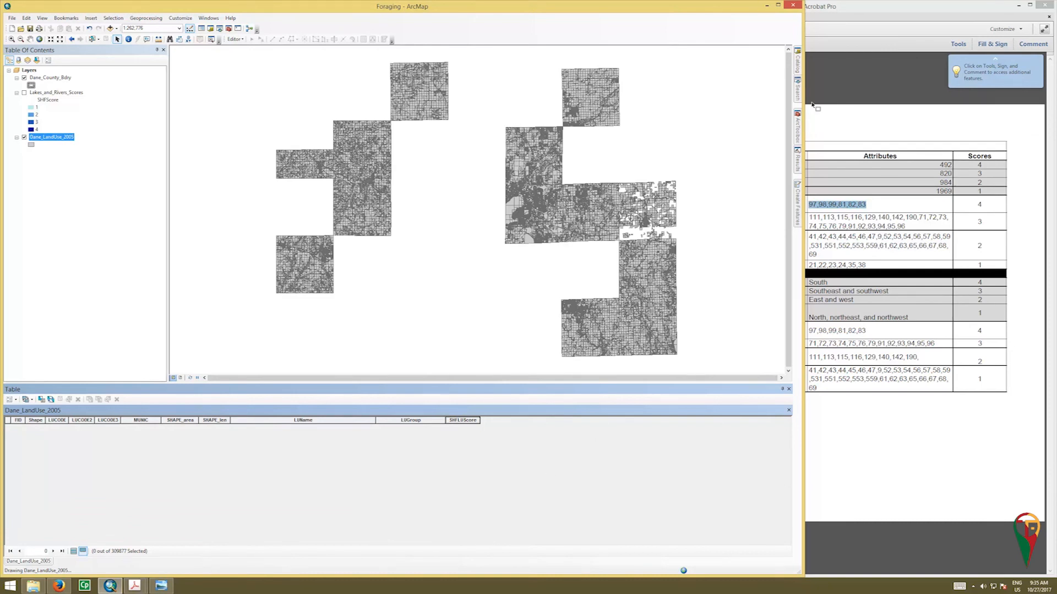
- Switch to the suitability PDF and highlight the foraging land-use attribute rows for scores 3, 2 and 1
left_click(852, 16)
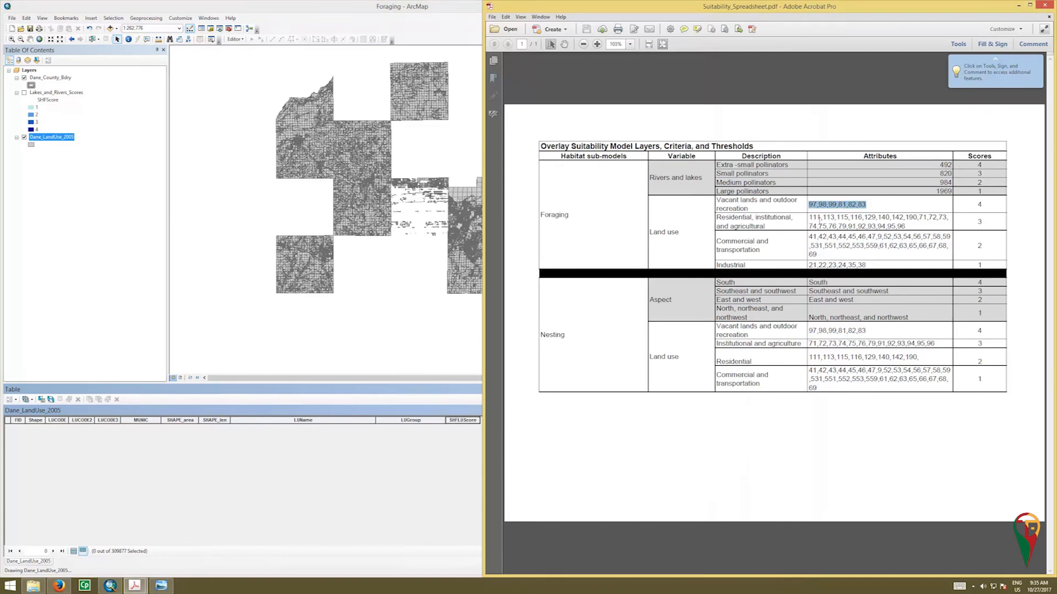
mouse_move(808, 217)
left_mouse_down()
mouse_move(929, 236)
mouse_move(984, 259)
left_mouse_up()
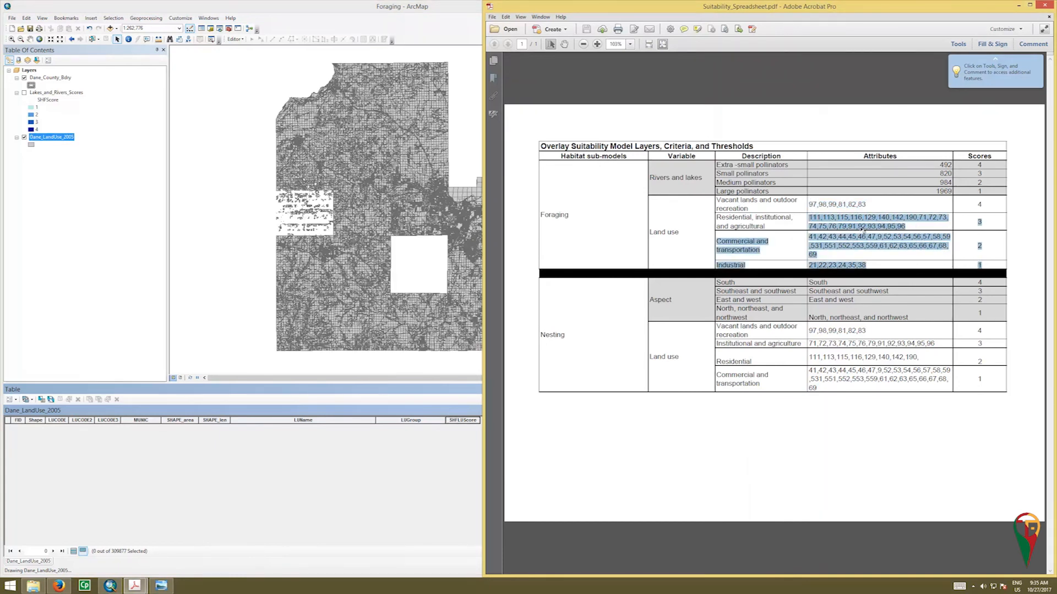